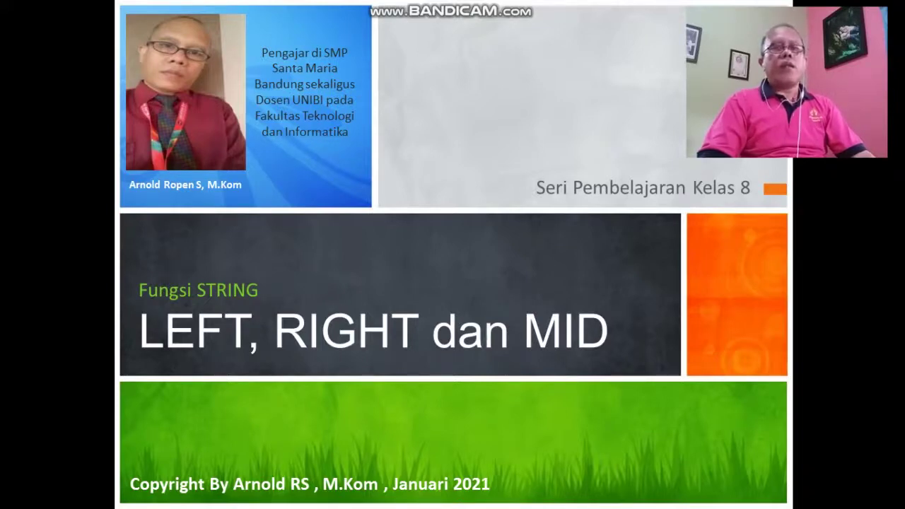
# - Switch to the registration workbook, select cell D8 and begin a LEFT formula
pyautogui.hotkey('alt', 'Tab')
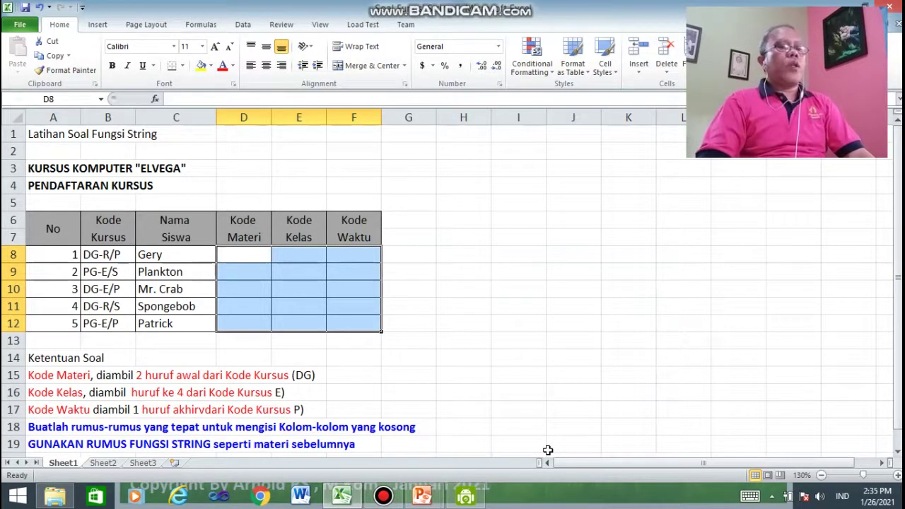
pyautogui.press('Left')
pyautogui.press('Right')
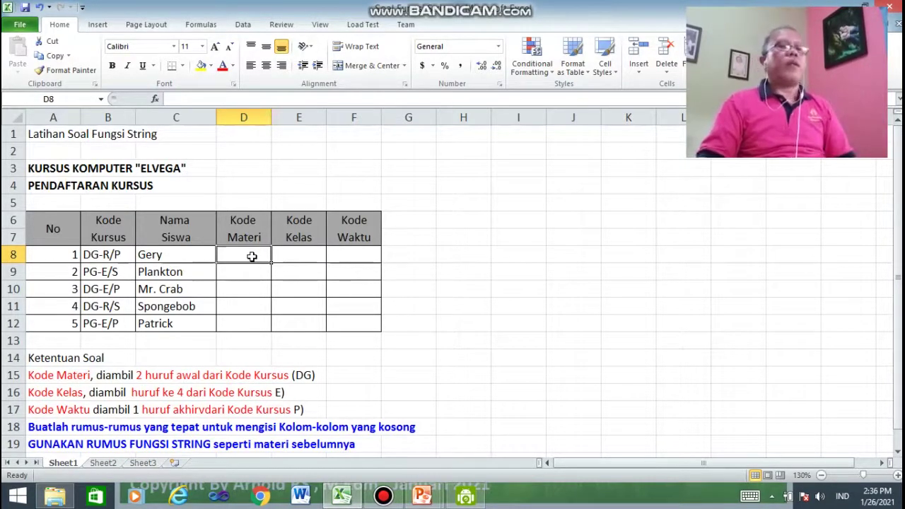
pyautogui.write('=')
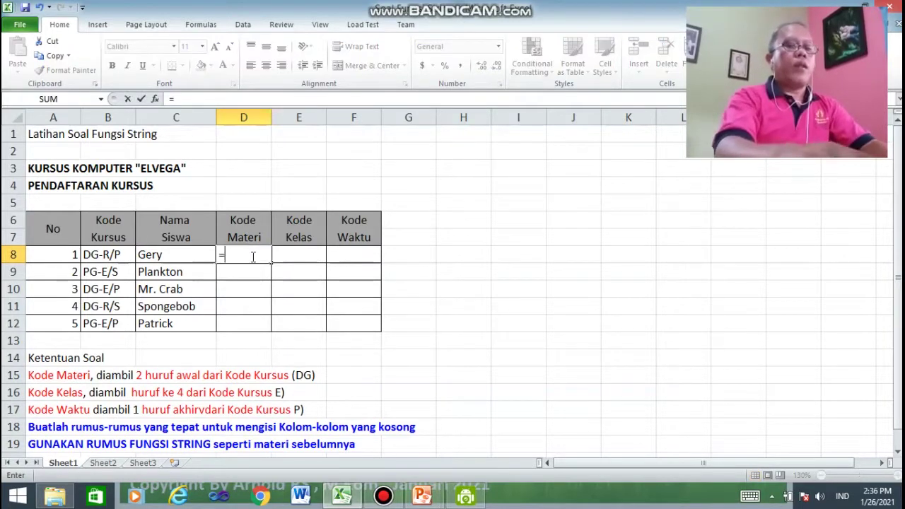
pyautogui.write('left')
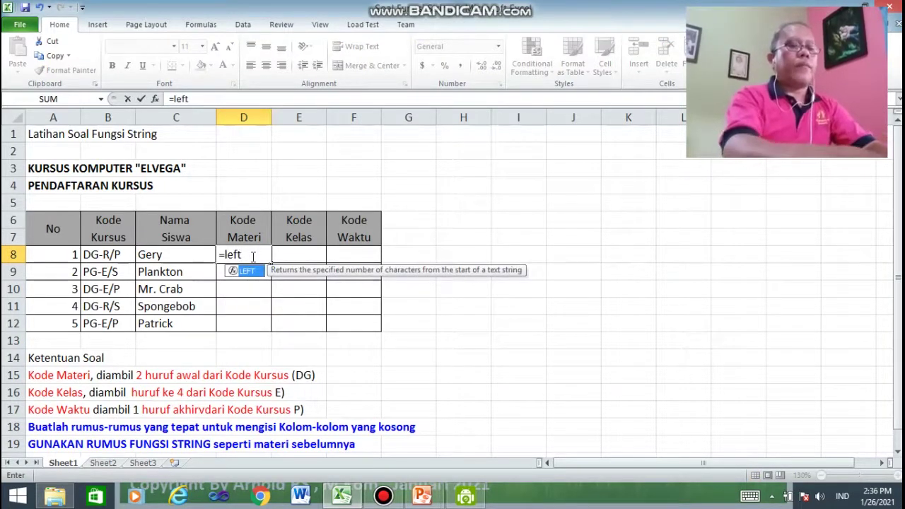
pyautogui.write('(')
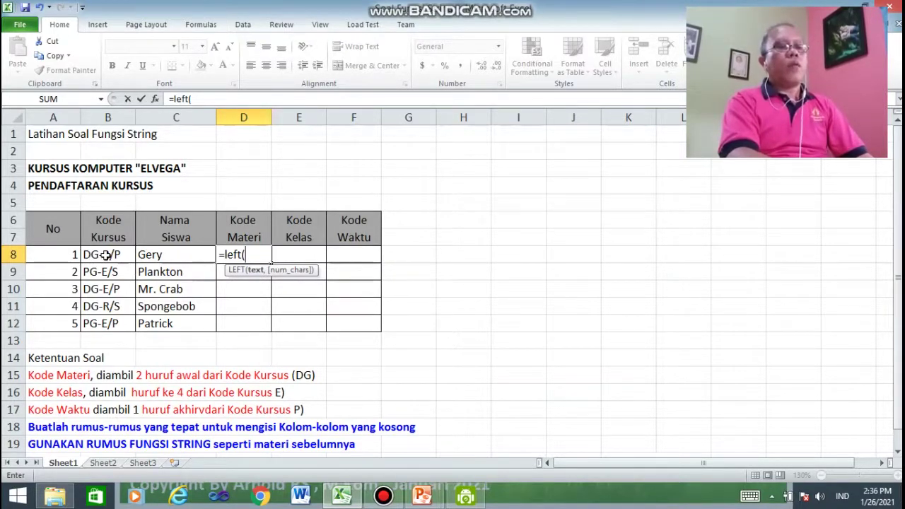
# - Enter =LEFT(B8,2) in D8 and copy it down to D12, giving DG, PG, DG, DG, PG
pyautogui.click(105, 256)
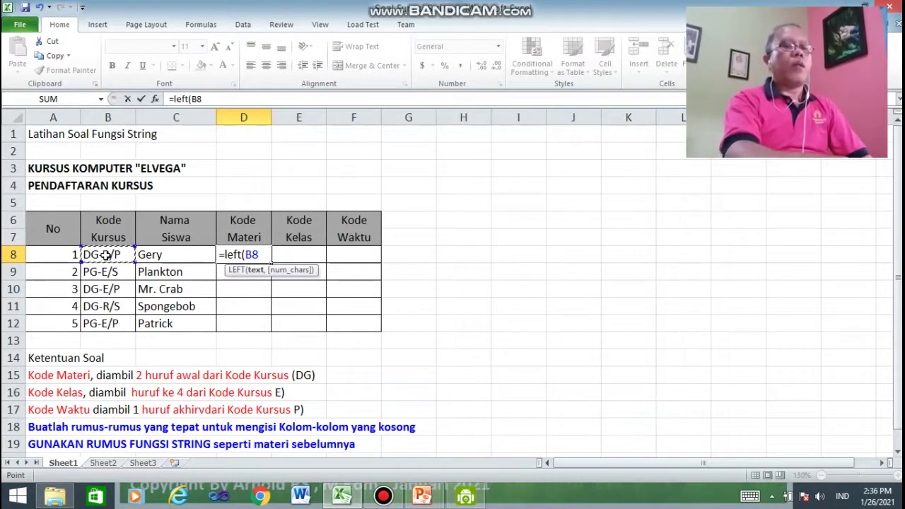
pyautogui.write(',')
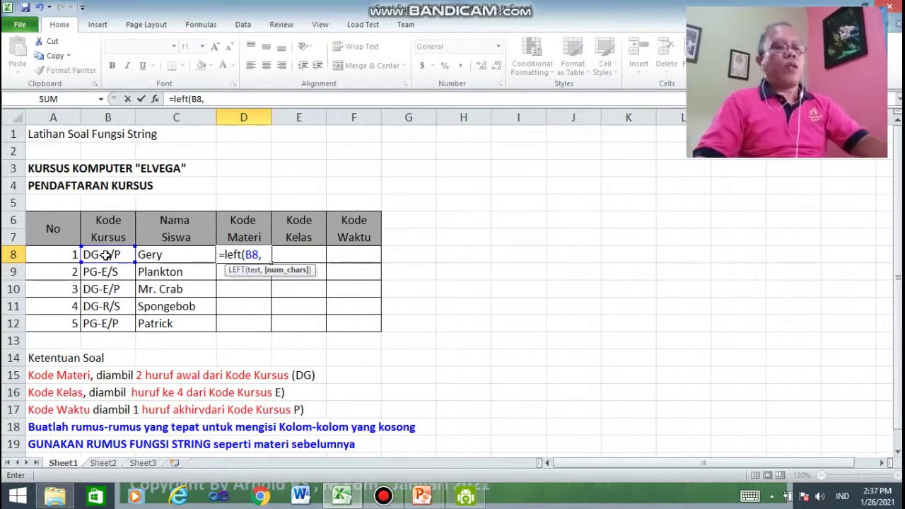
pyautogui.write('2')
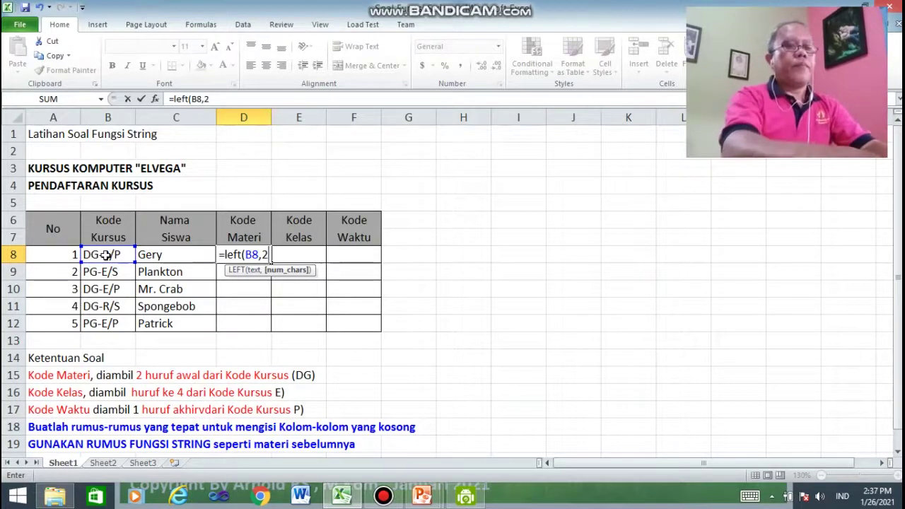
pyautogui.write(')')
pyautogui.press('Return')
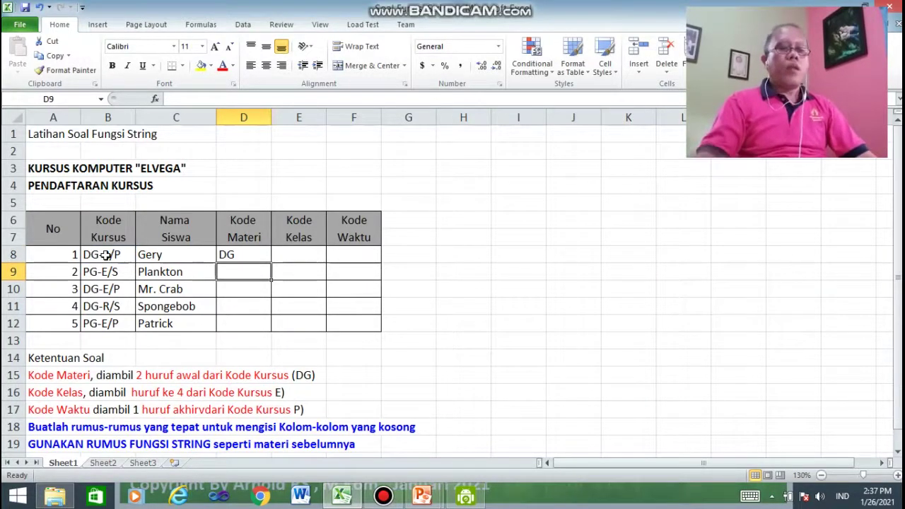
pyautogui.press('Up')
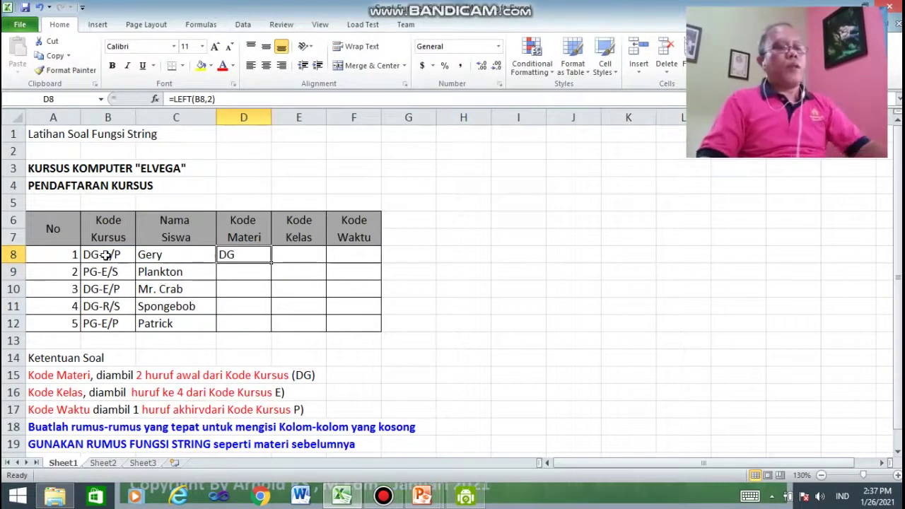
pyautogui.press('F2')
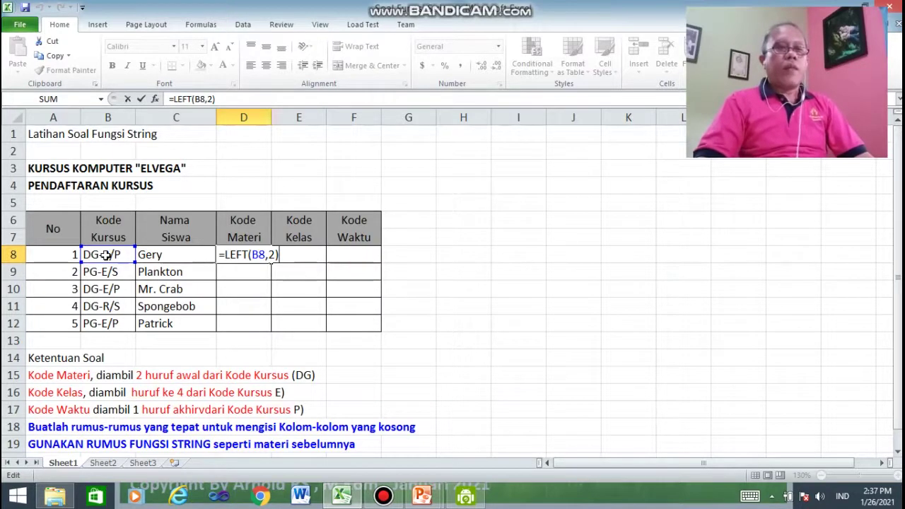
pyautogui.press('Return')
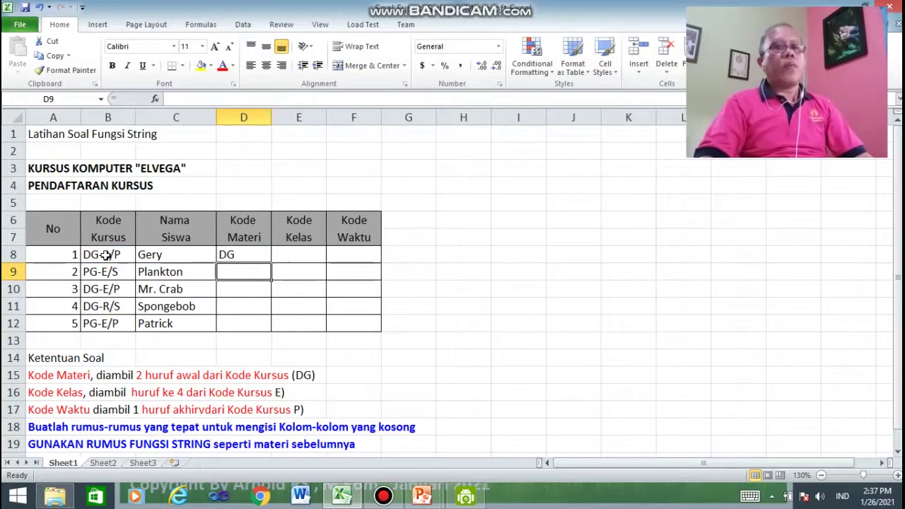
pyautogui.press('Up')
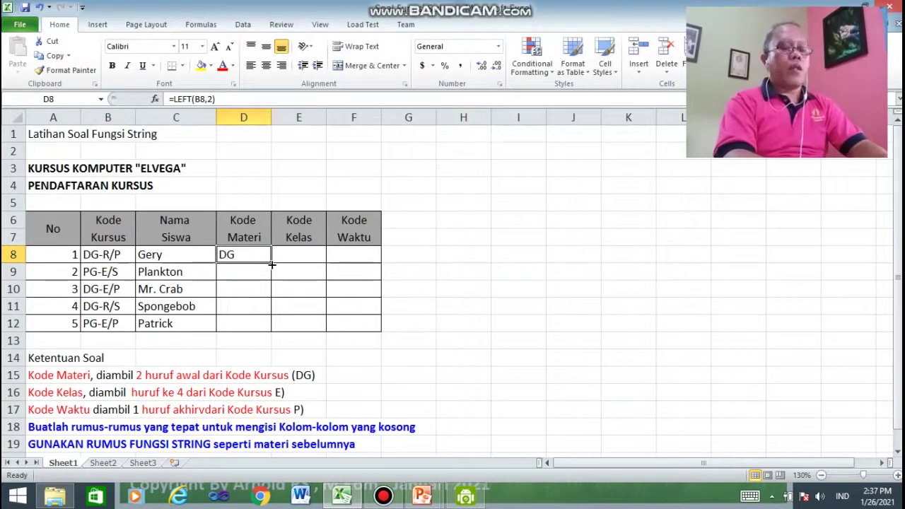
pyautogui.moveTo(271, 264); pyautogui.dragTo(266, 328)
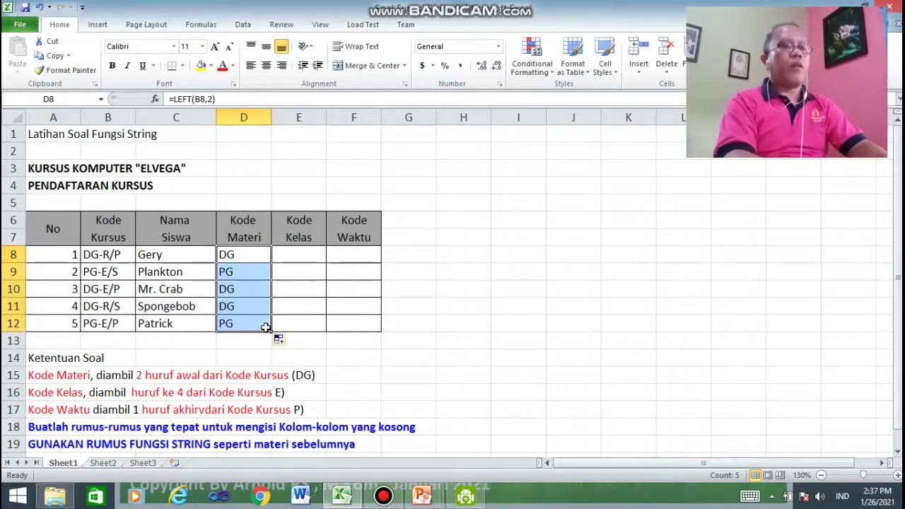
pyautogui.click(293, 260)
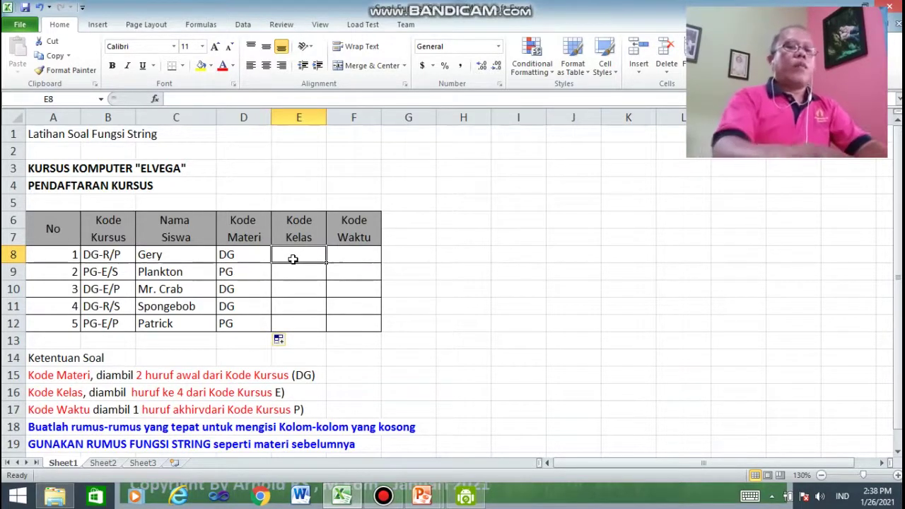
# - Enter =MID(B8,4,1) in E8 and copy it down to E12 for R, E, E, R, E
pyautogui.write('=mid(')
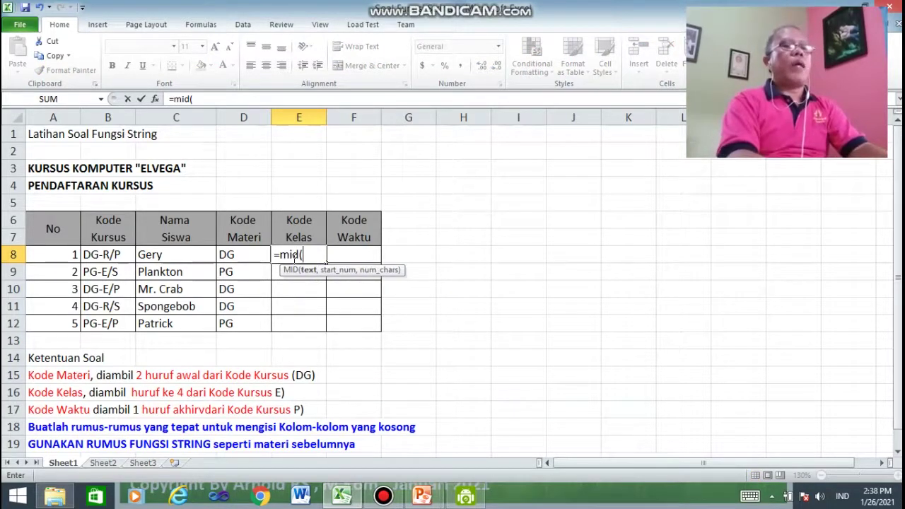
pyautogui.click(106, 257)
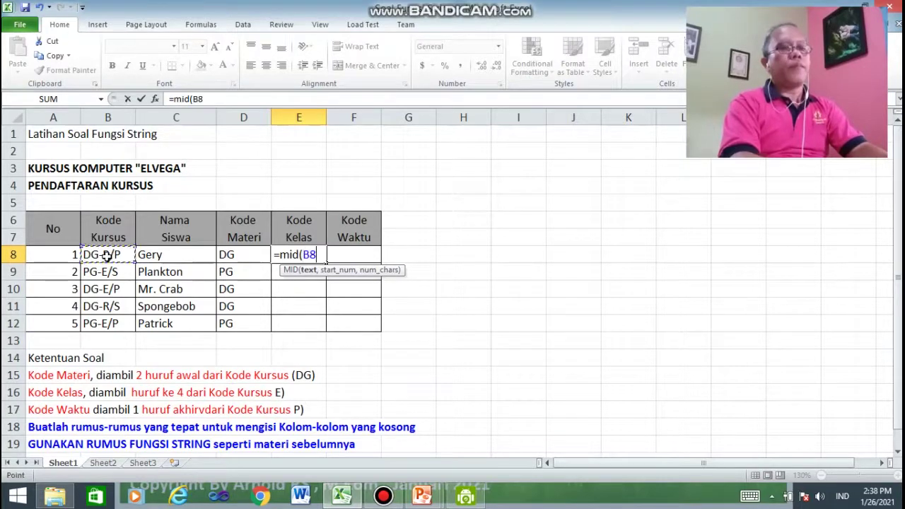
pyautogui.write(',')
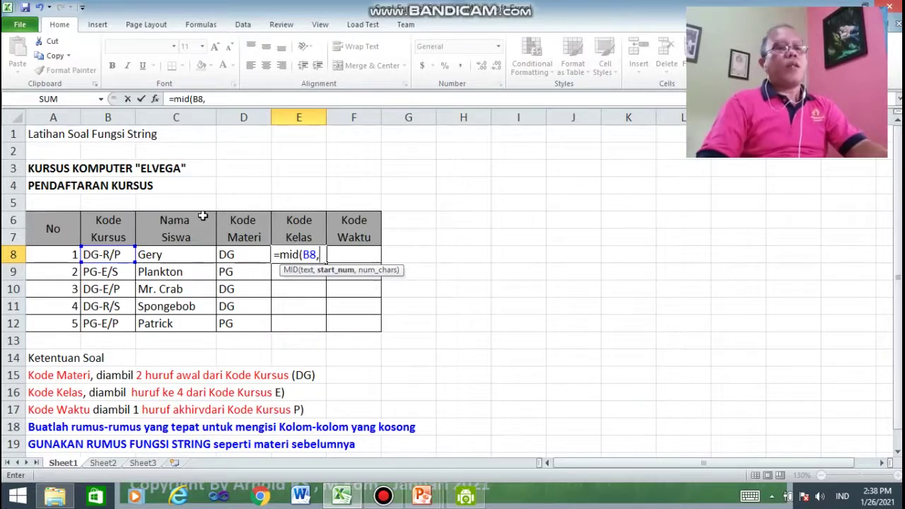
pyautogui.write('4')
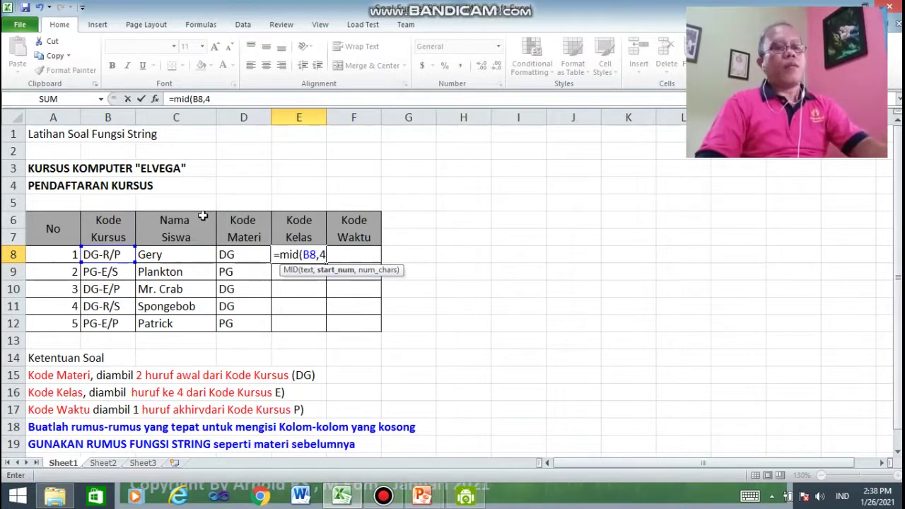
pyautogui.write(',')
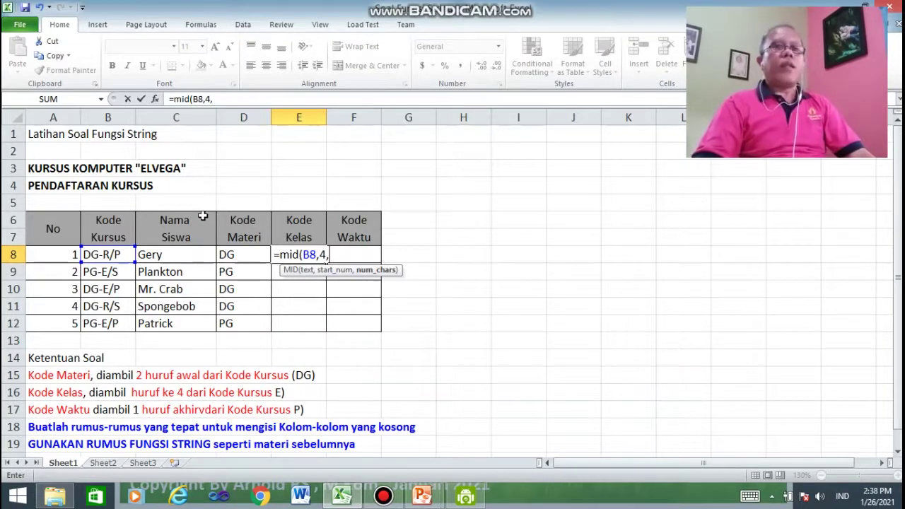
pyautogui.write('1')
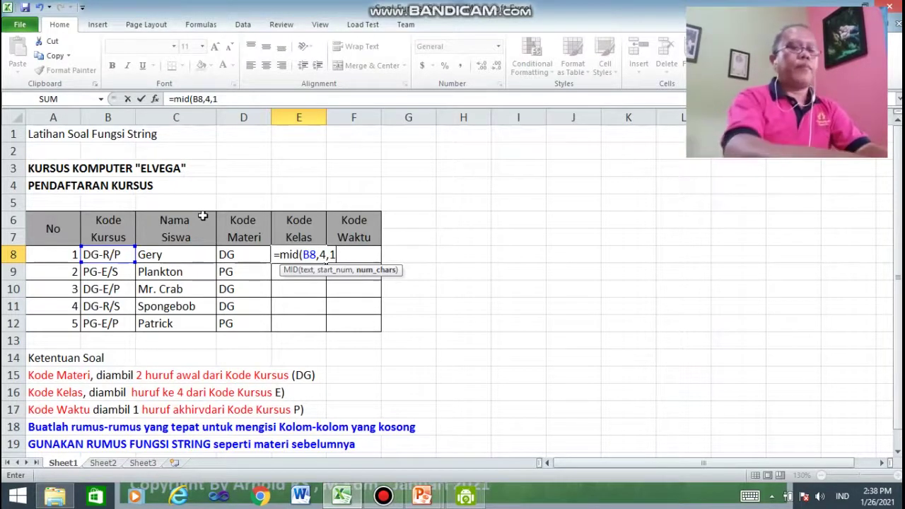
pyautogui.write(')')
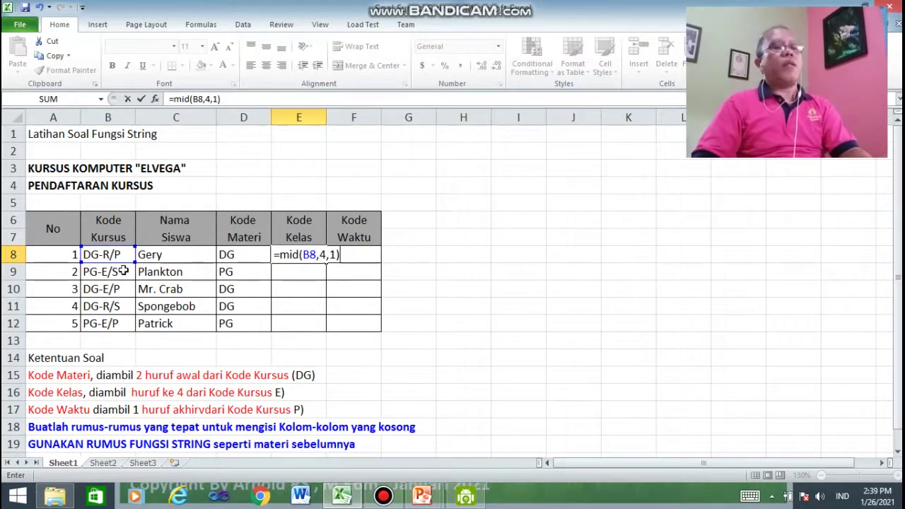
pyautogui.press('Return')
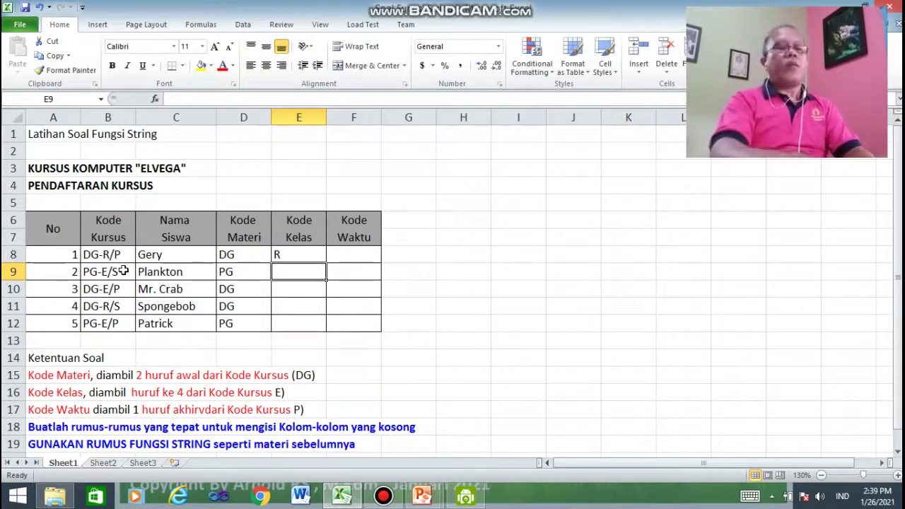
pyautogui.press('Up')
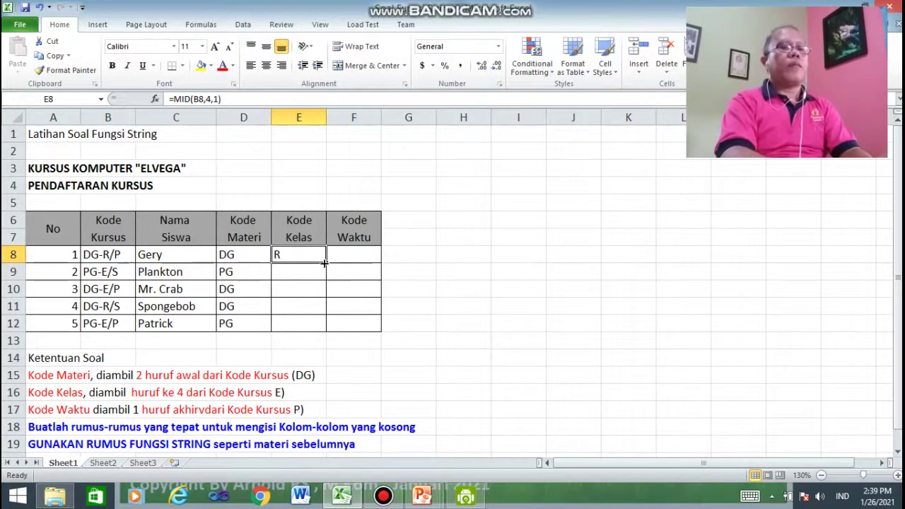
pyautogui.moveTo(324, 262); pyautogui.dragTo(311, 327)
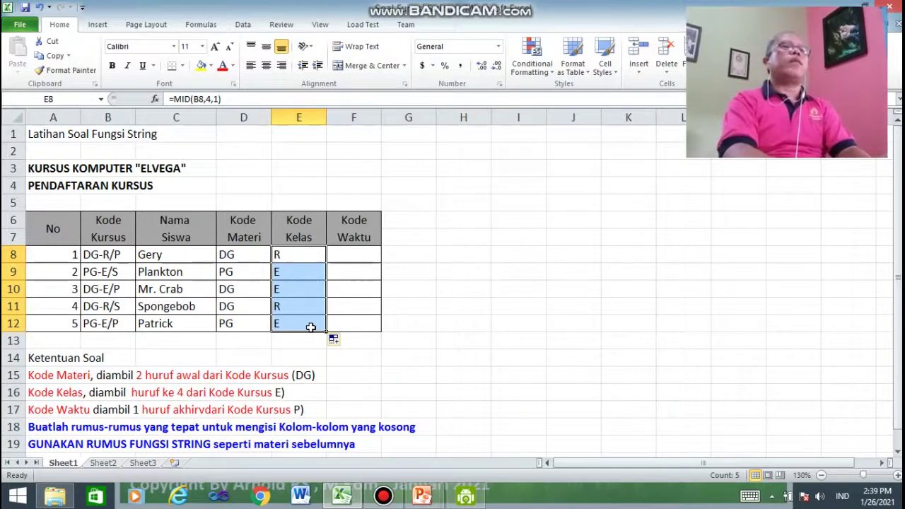
pyautogui.click(362, 255)
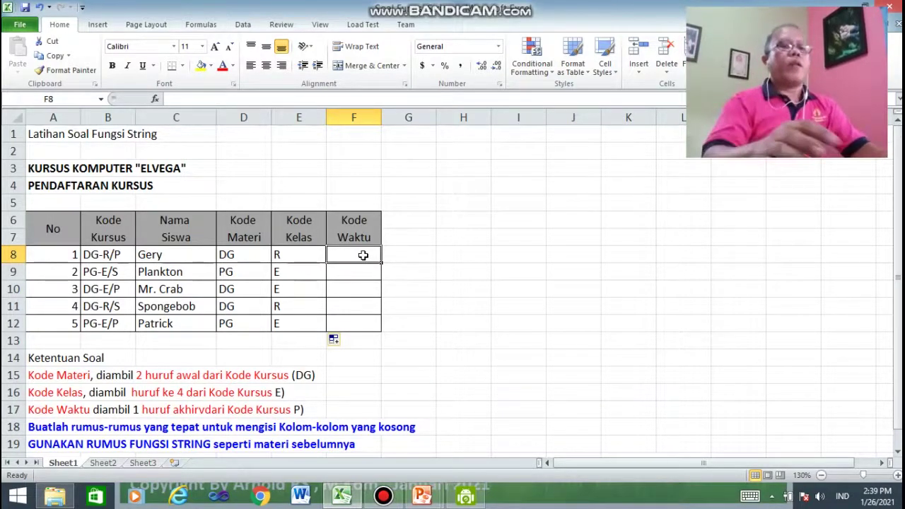
pyautogui.write('=right(')
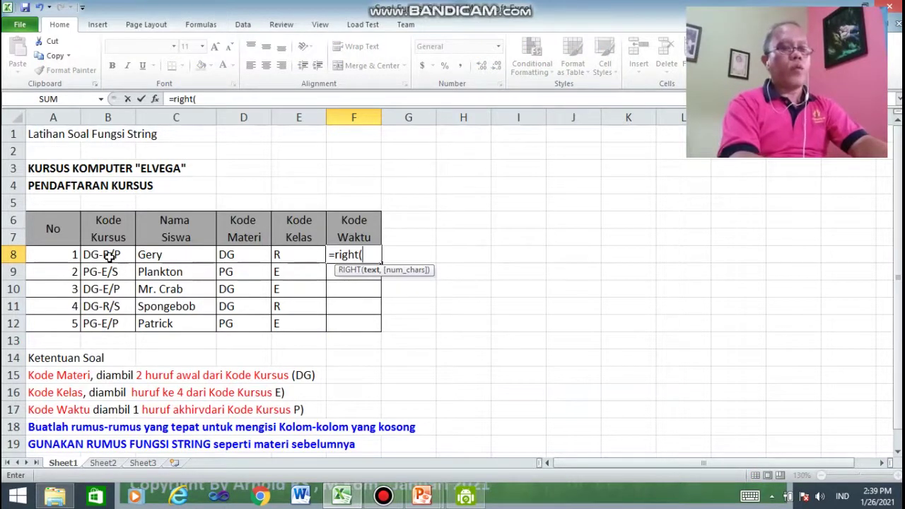
# - Complete =RIGHT(B8,1) in F8 and copy it down to F12 for P, S, P, S, P
pyautogui.click(110, 258)
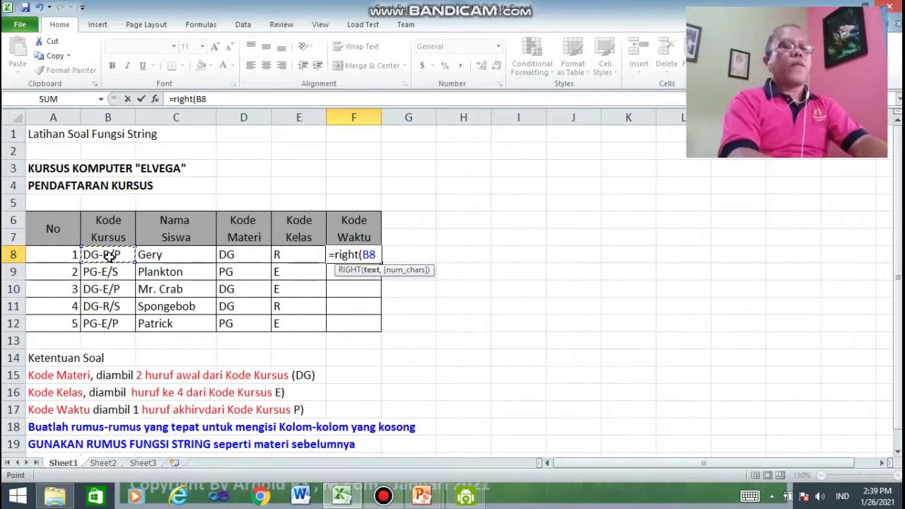
pyautogui.write(',')
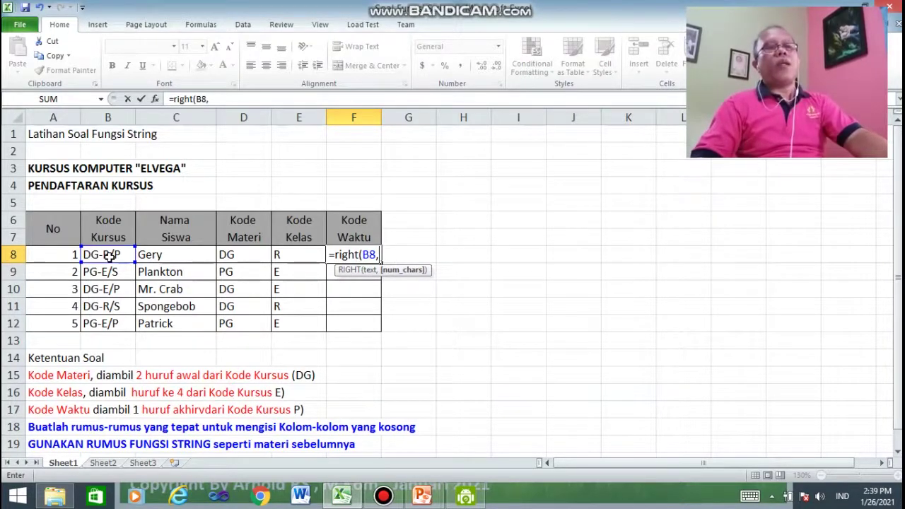
pyautogui.write('1')
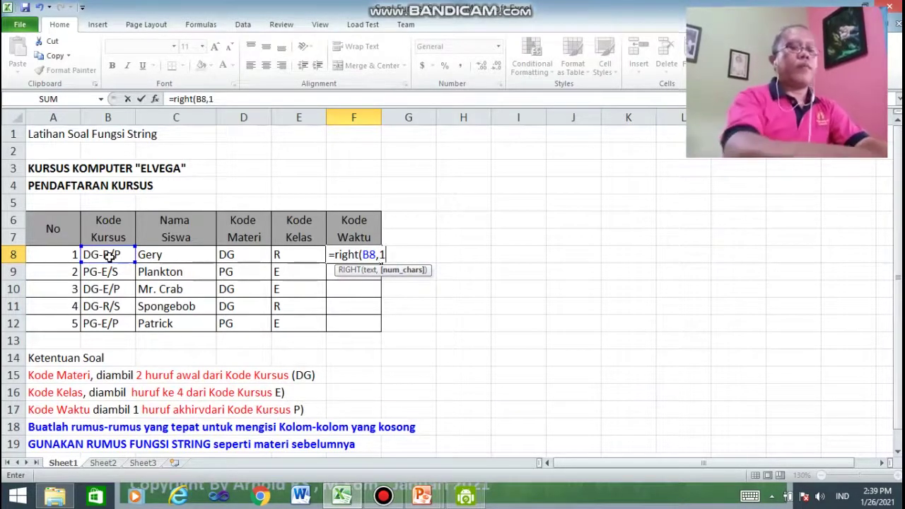
pyautogui.write(')')
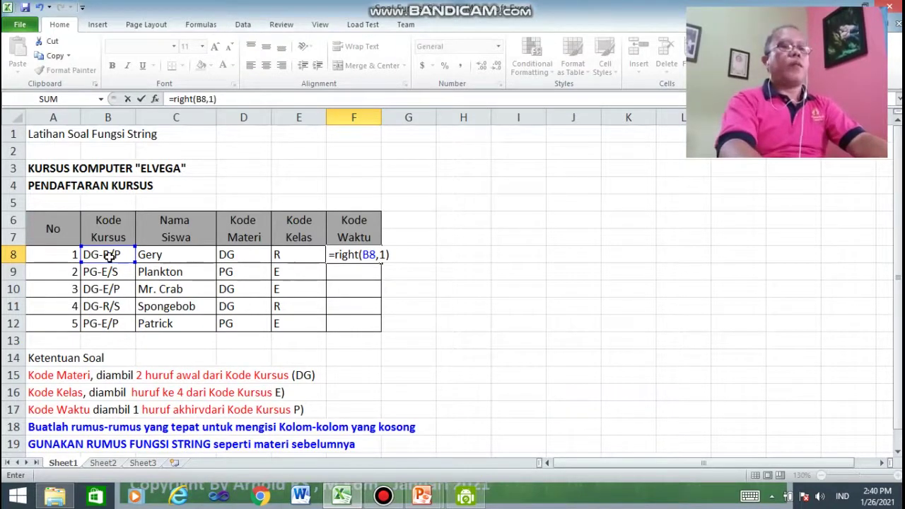
pyautogui.press('Return')
pyautogui.press('Up')
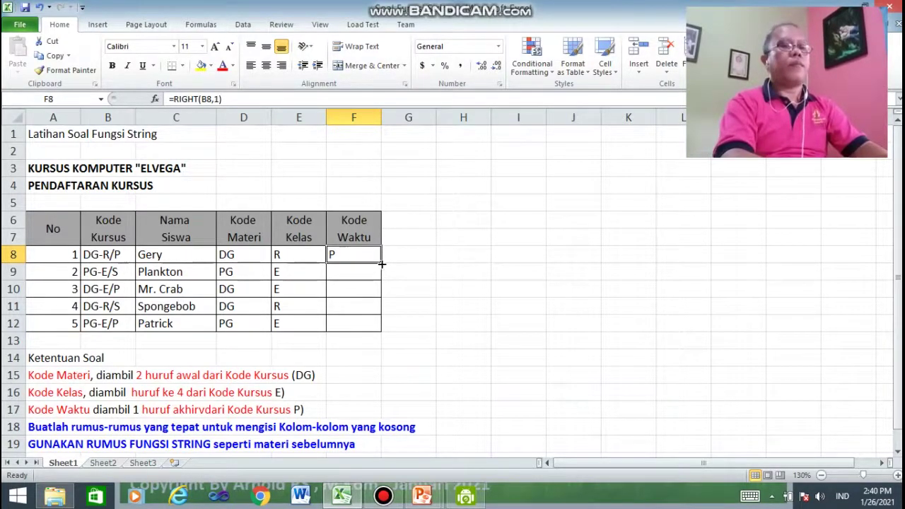
pyautogui.moveTo(381, 262); pyautogui.dragTo(382, 329)
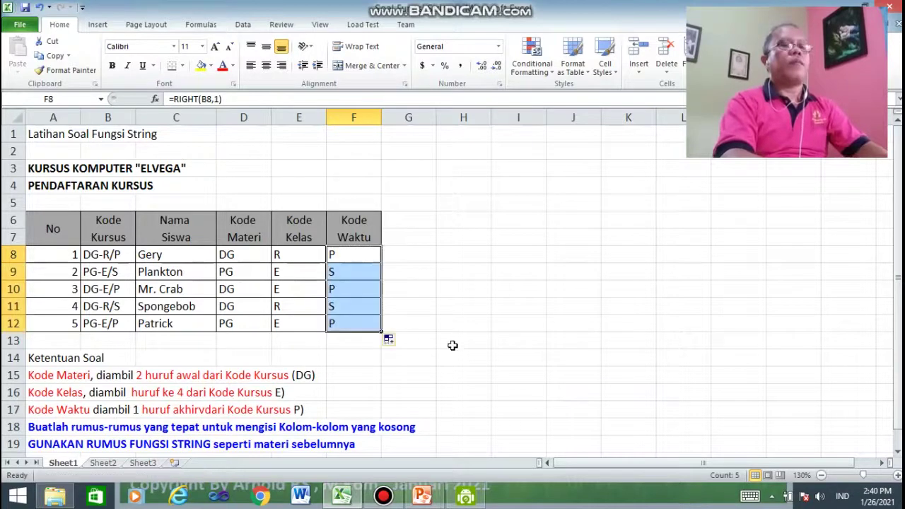
pyautogui.click(469, 353)
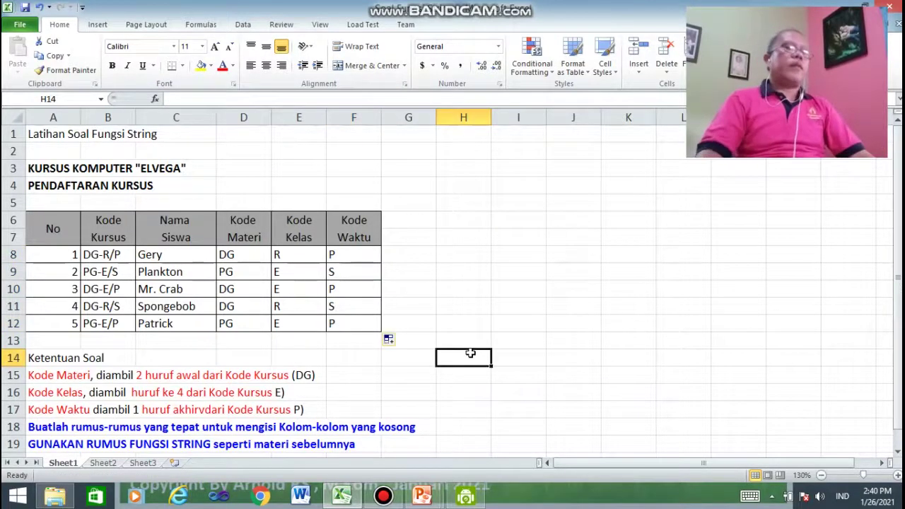